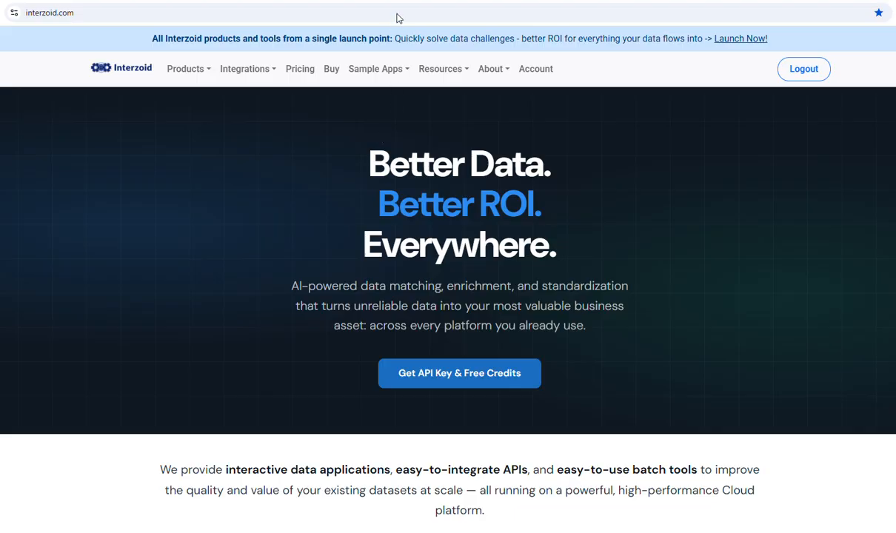
Go to data-profiler.interzoid.com to reach the Data Profiler Welcome step.
click(402, 4)
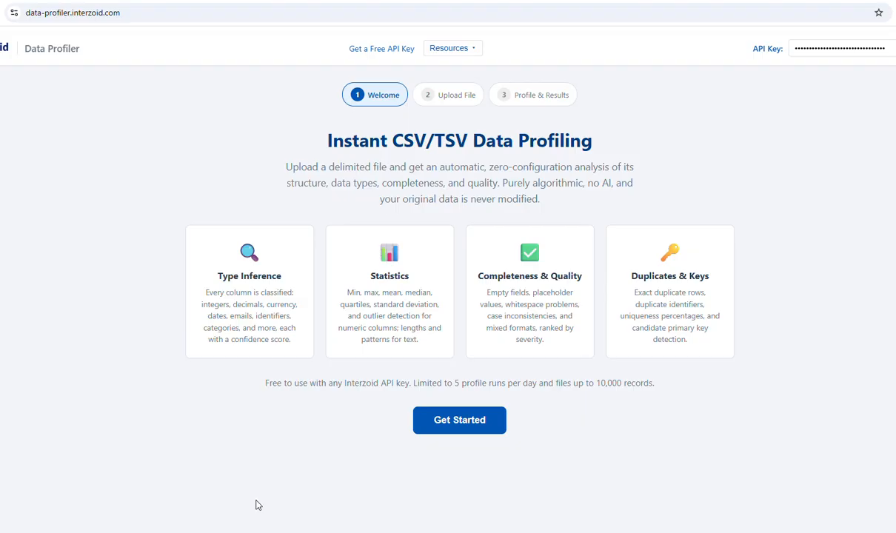
Advance to the Upload File step, check sfcity.txt's raw text in Notepad, then browse for a file.
click(460, 423)
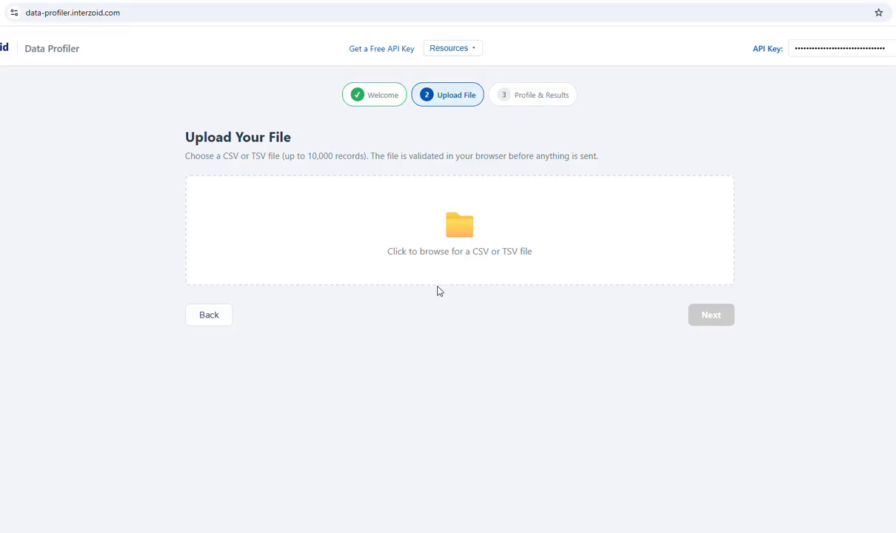
click(406, 3)
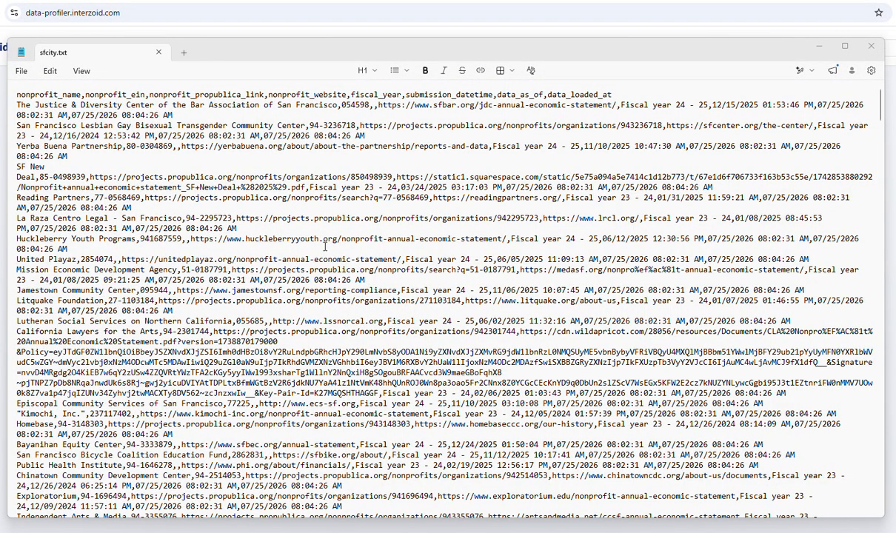
click(379, 6)
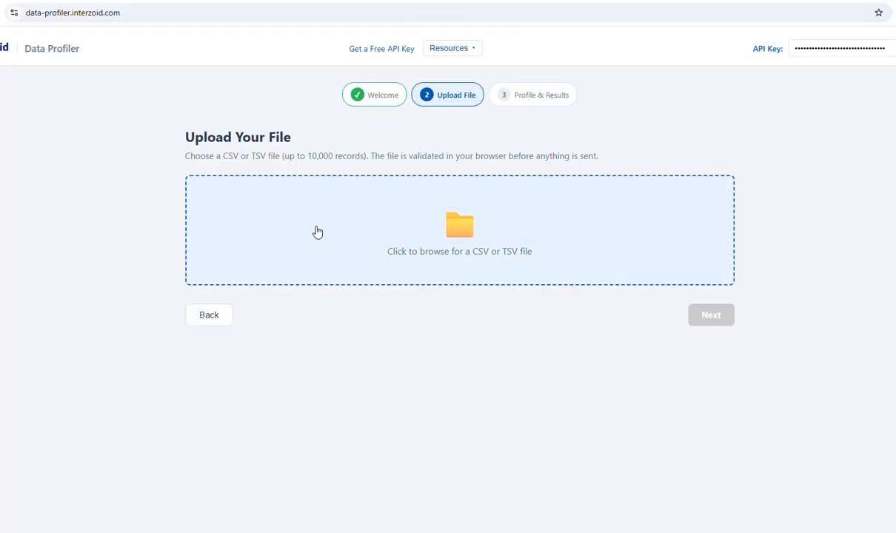
click(454, 229)
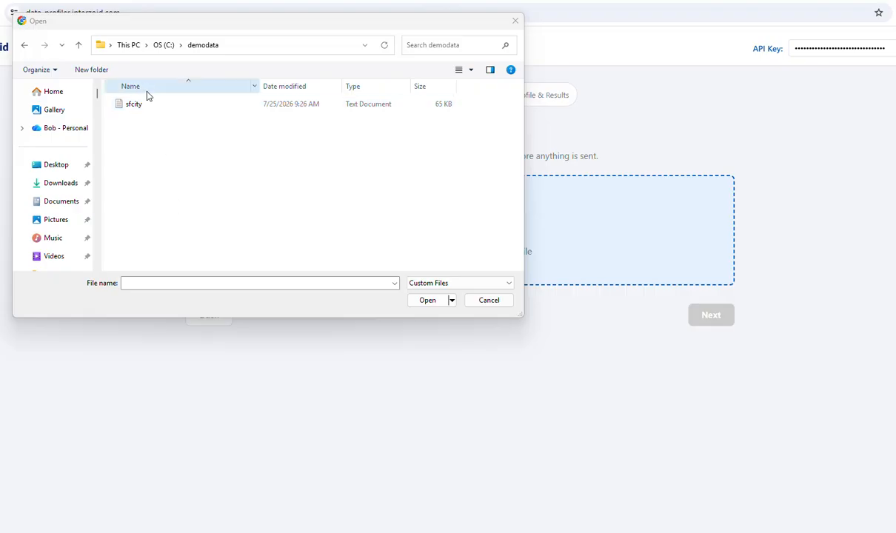
Upload sfcity from the demodata folder and scroll to its five-record CSV preview.
click(155, 108)
click(438, 302)
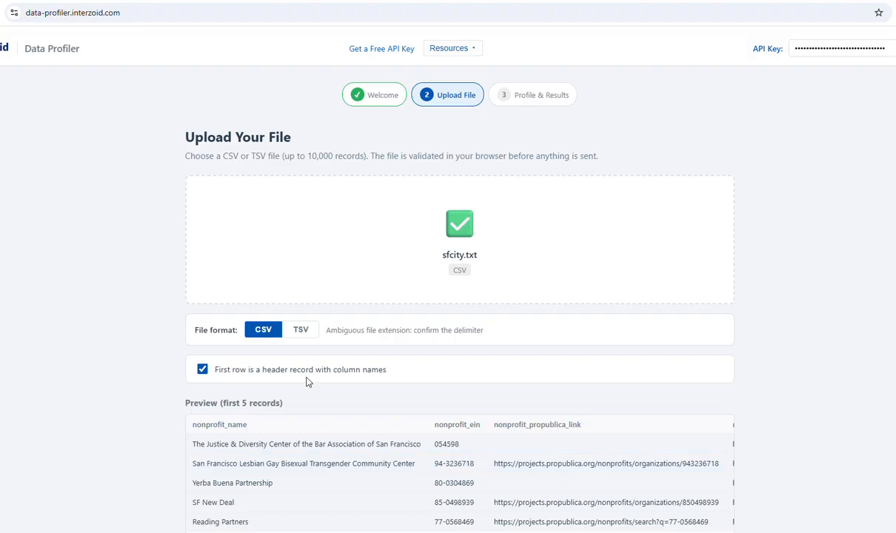
scroll(213, 348, down, 1)
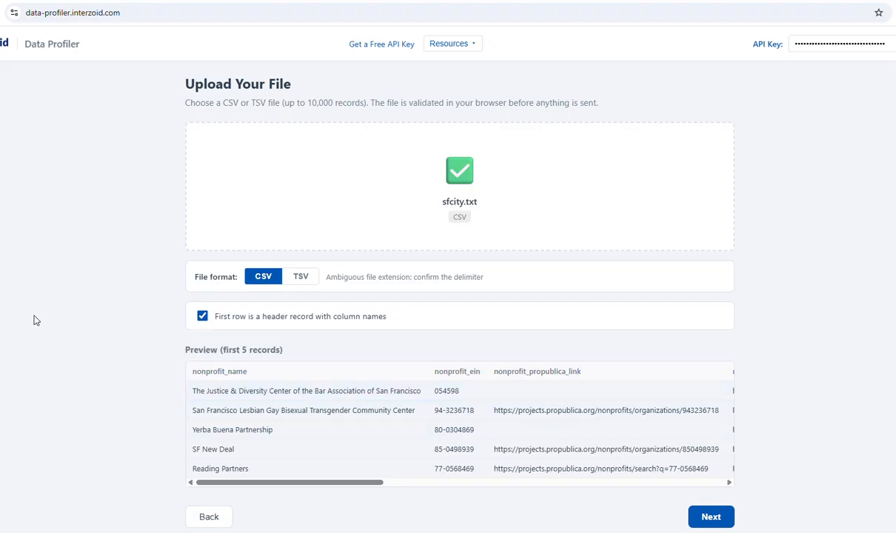
Keep 'First row is a header record' checked and continue to the 313-record, 8-column summary.
click(203, 317)
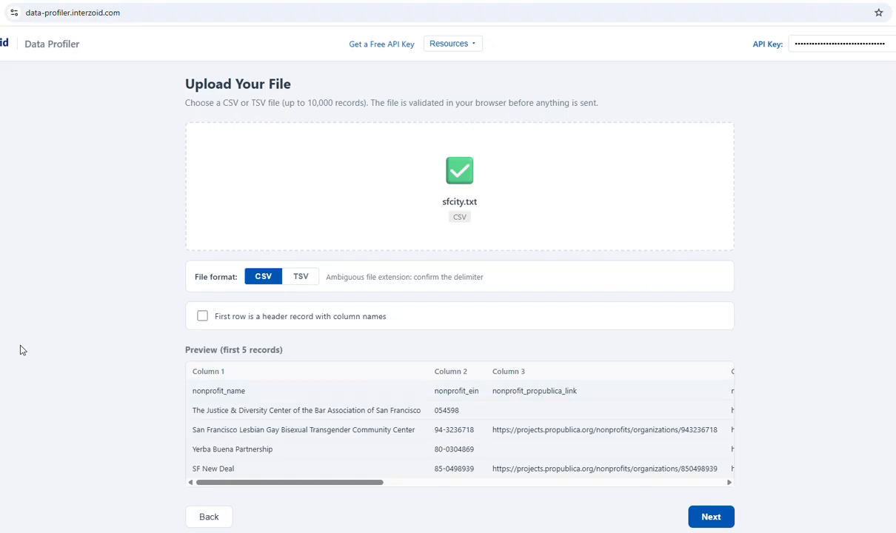
click(202, 316)
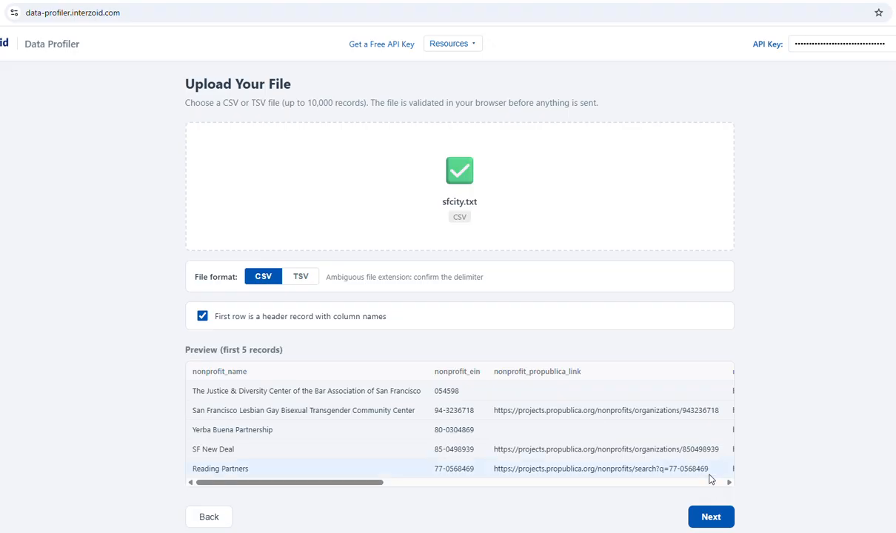
click(711, 516)
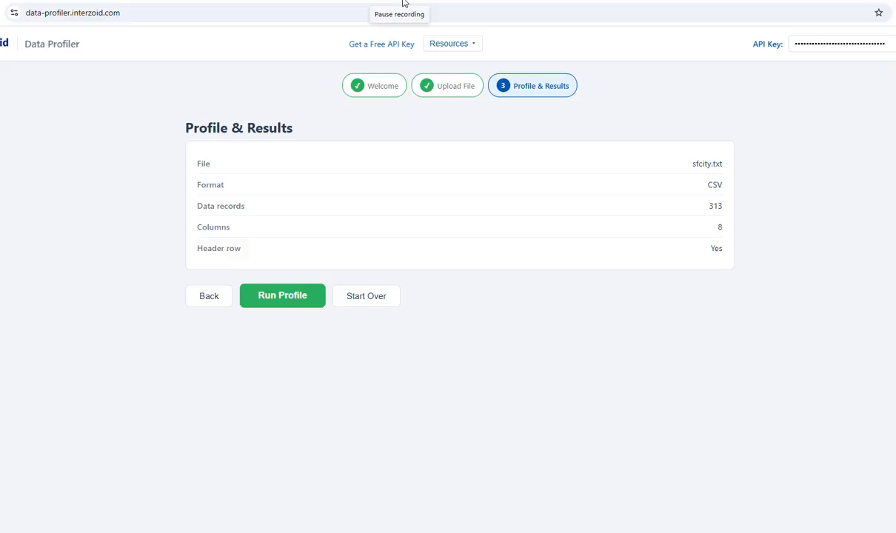
Run the profile: 92.9% cell completeness, 42.8% complete rows, 0 duplicates, 179 empty cells.
click(288, 304)
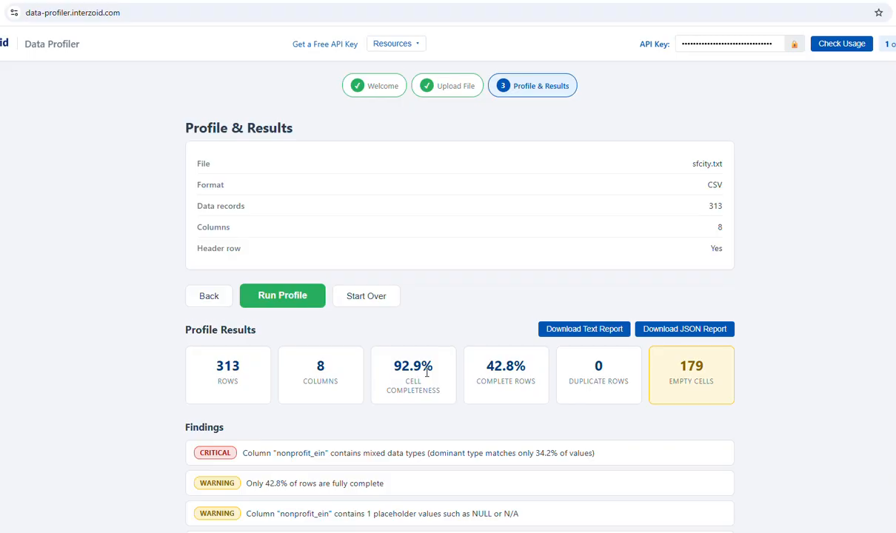
Scroll past the findings to the eight column profiles, including nonprofit_ein's mixed types.
scroll(426, 373, down, 1)
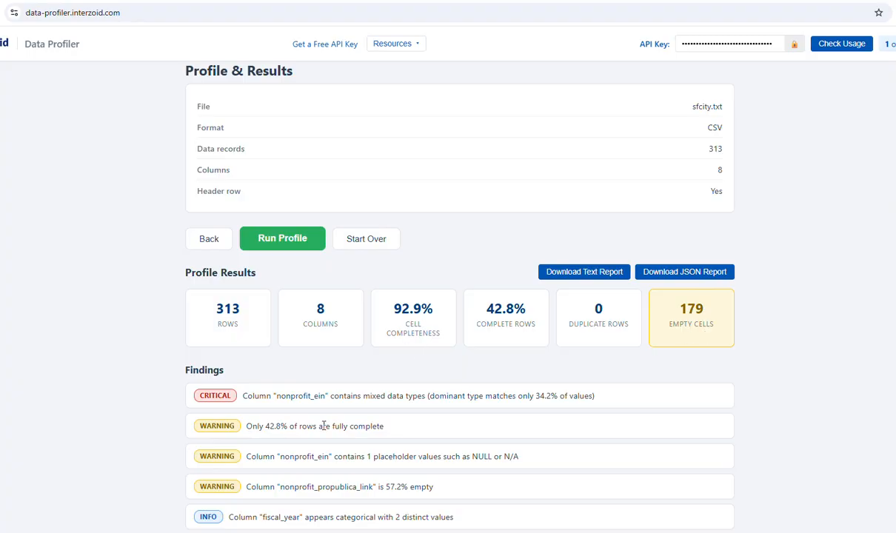
scroll(245, 409, down, 1)
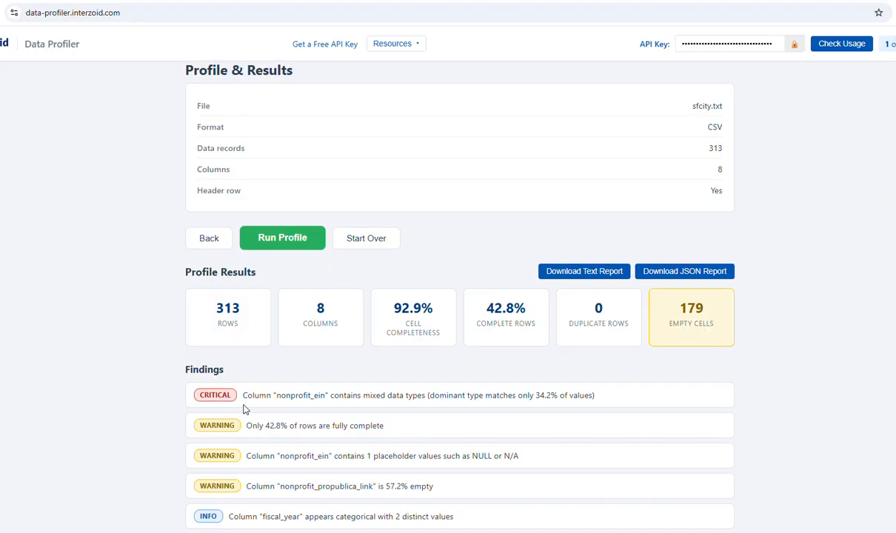
scroll(246, 409, down, 2)
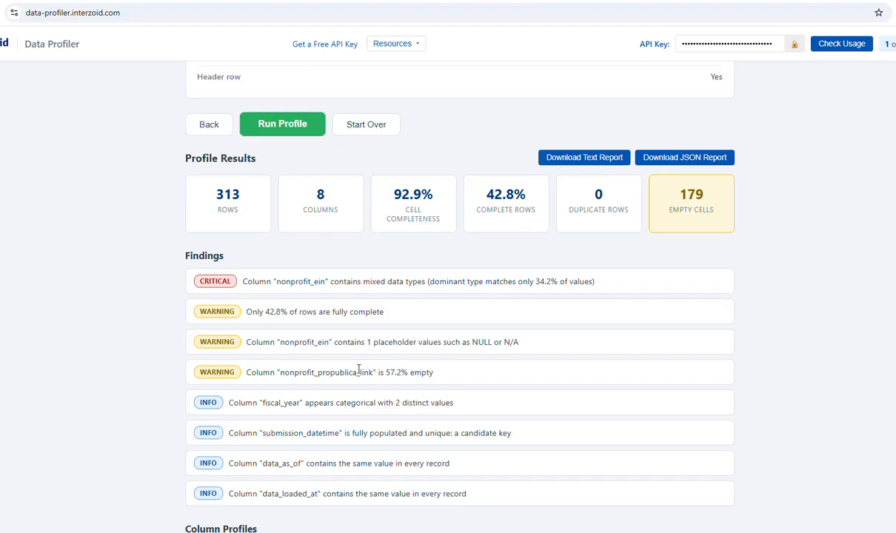
scroll(359, 372, down, 1)
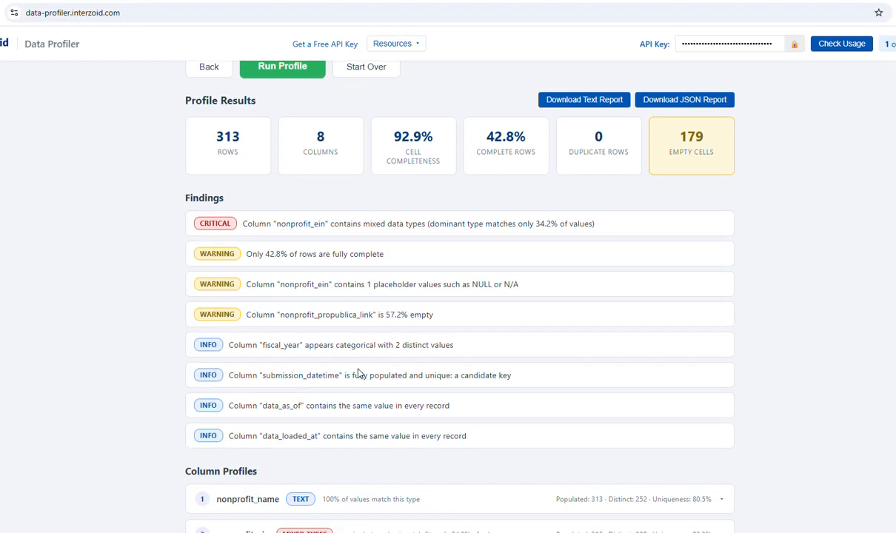
scroll(359, 372, down, 5)
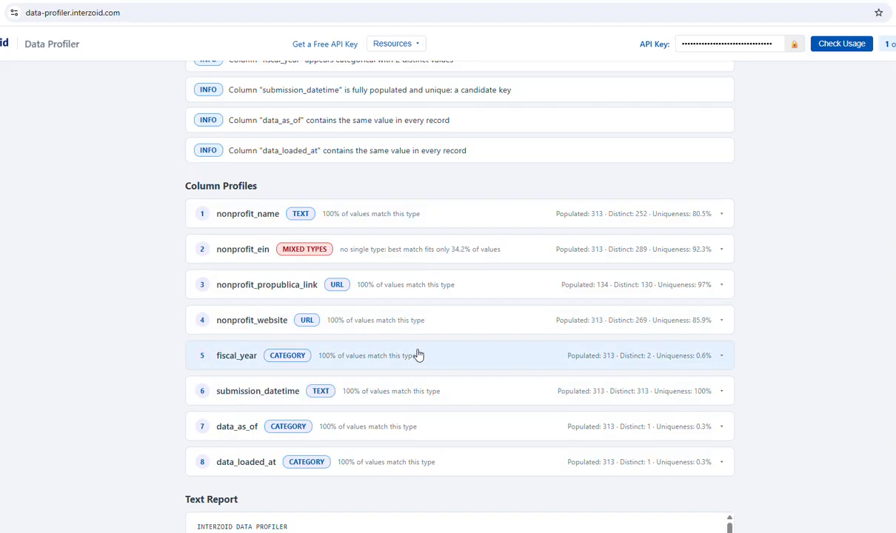
scroll(417, 352, down, 3)
scroll(417, 351, down, 2)
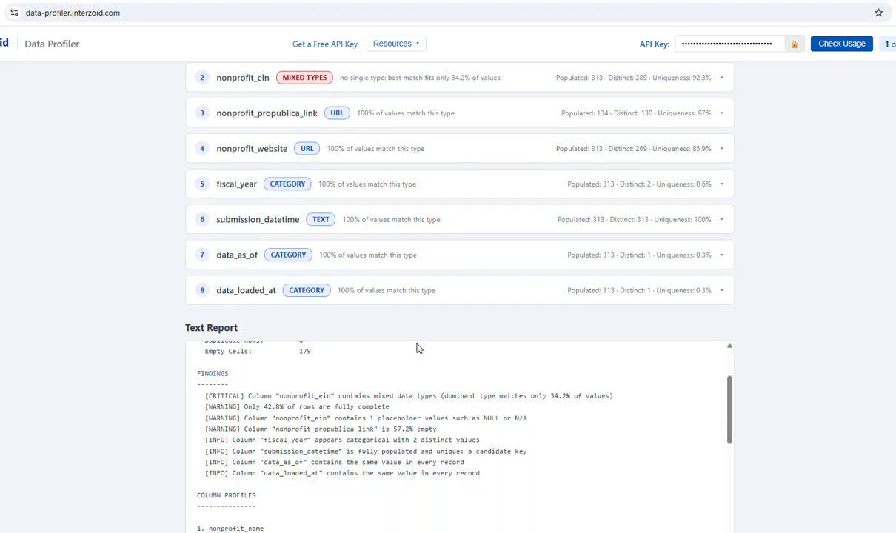
scroll(417, 349, down, 2)
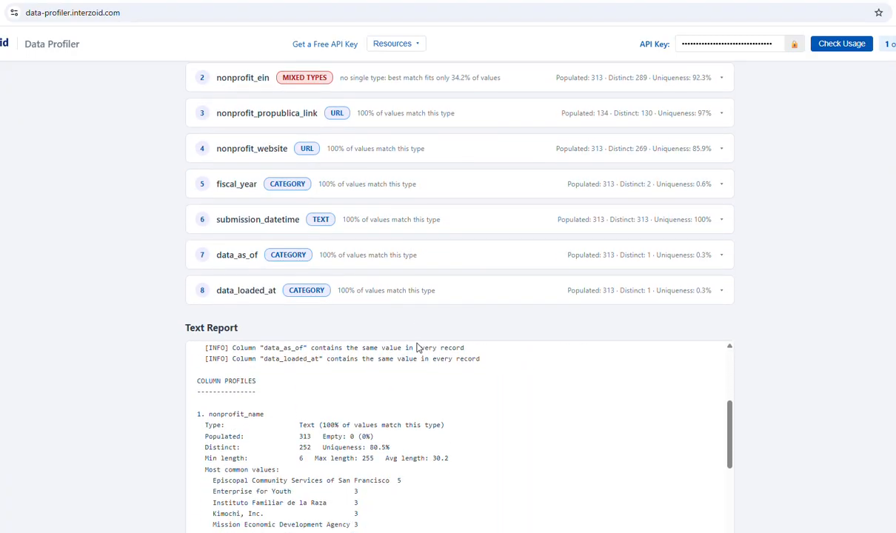
scroll(417, 349, down, 2)
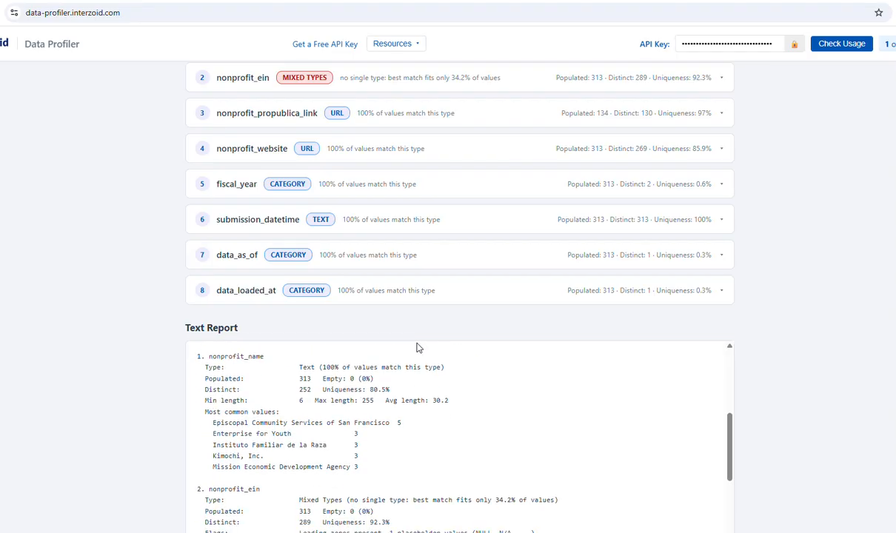
scroll(417, 348, down, 5)
scroll(417, 349, down, 3)
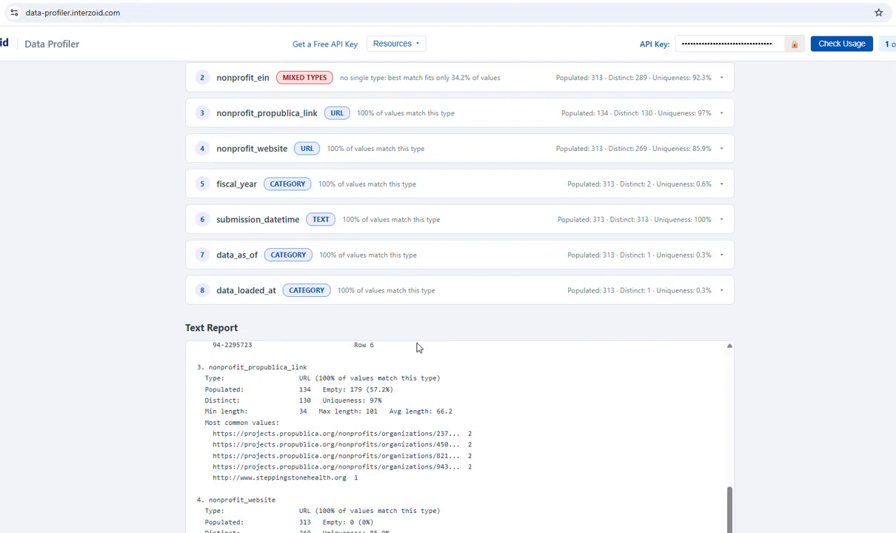
scroll(417, 345, down, 4)
scroll(417, 343, down, 5)
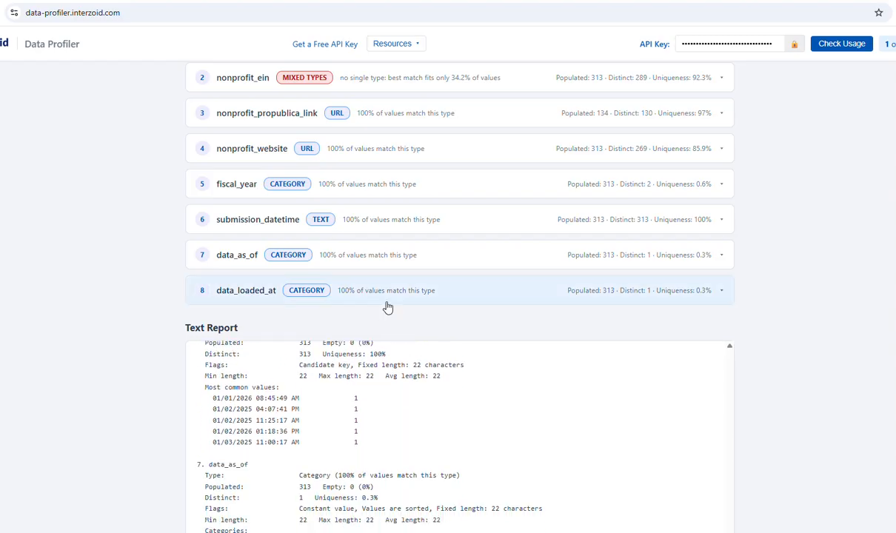
scroll(498, 365, down, 1)
scroll(498, 363, down, 2)
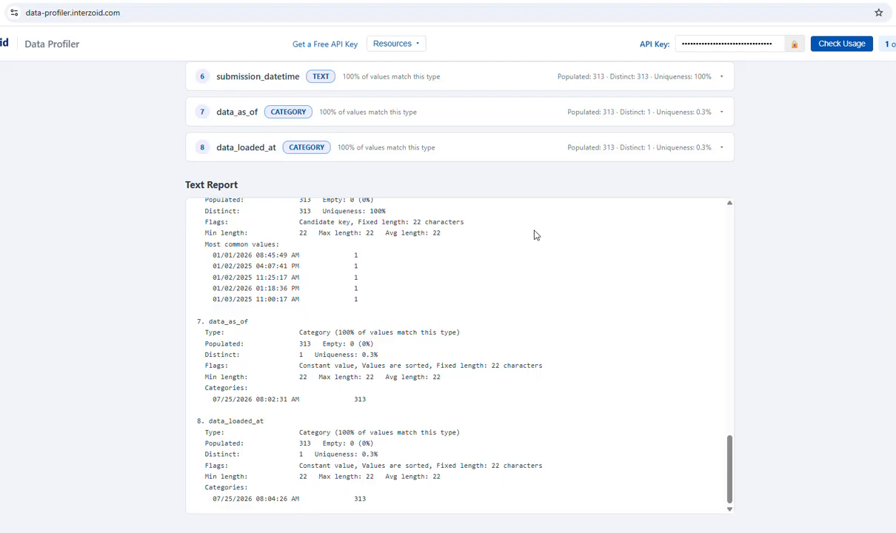
scroll(514, 310, up, 2)
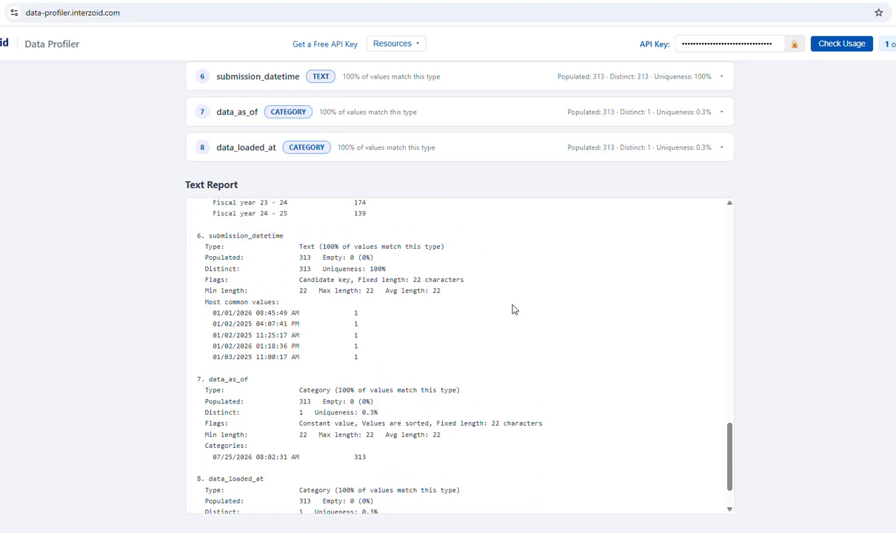
scroll(514, 309, up, 10)
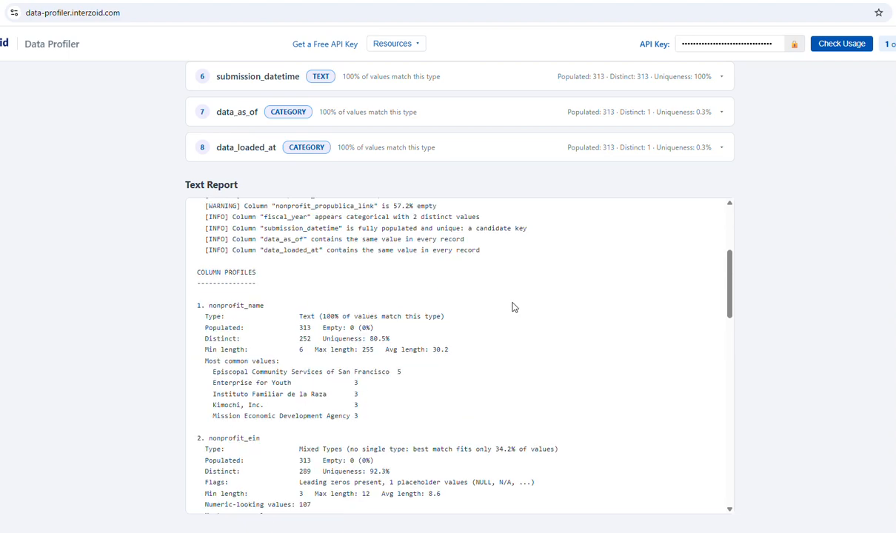
scroll(514, 310, up, 5)
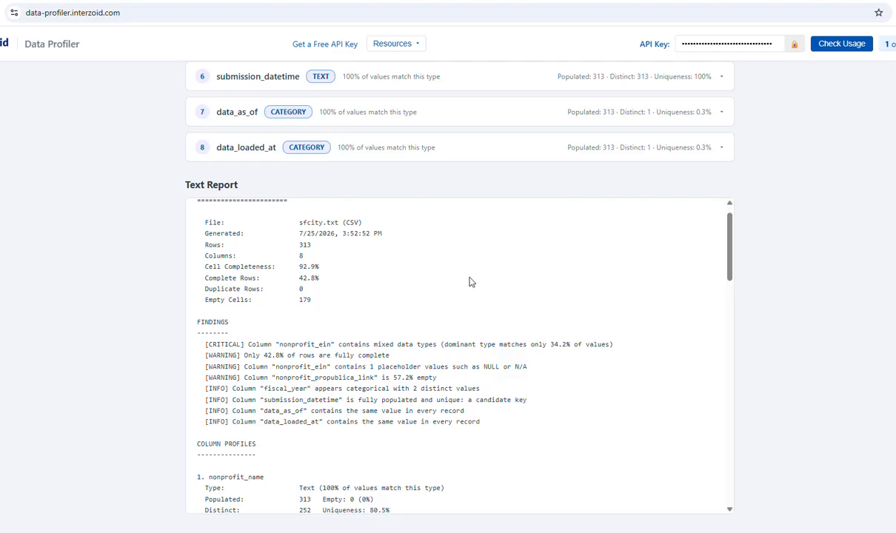
Switch to the Interzoid Central Command page from the Resources menu.
click(386, 45)
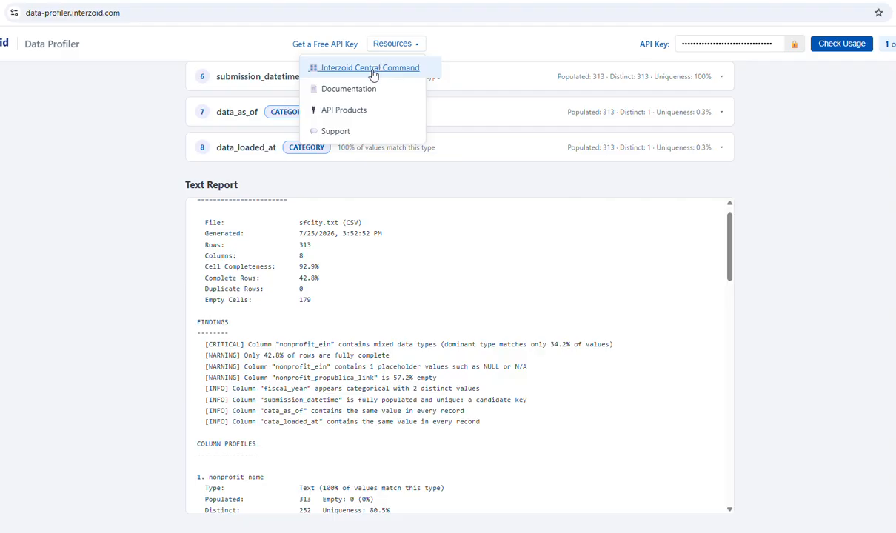
click(374, 68)
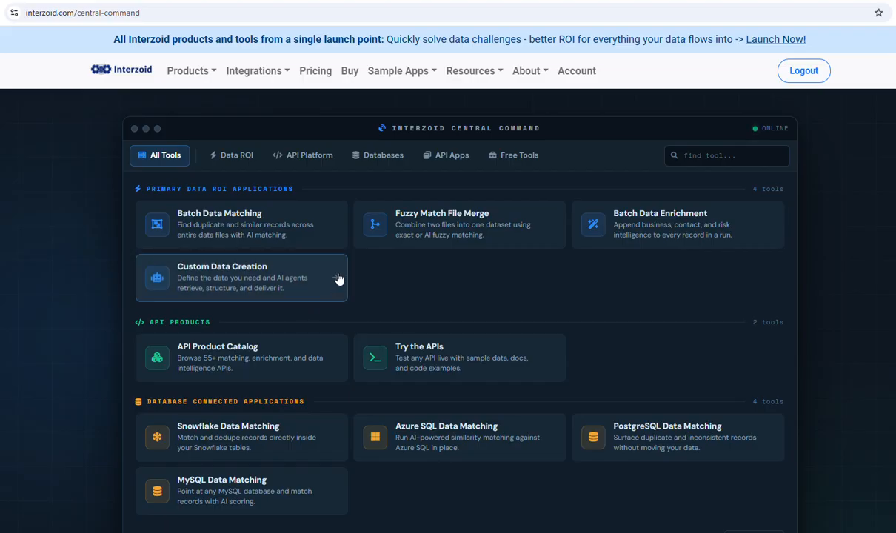
scroll(339, 276, down, 1)
scroll(340, 275, down, 2)
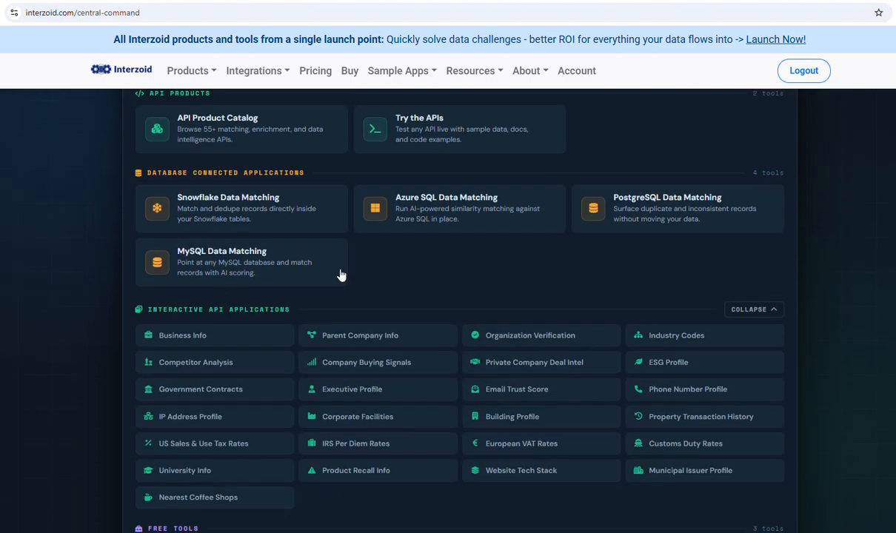
scroll(340, 274, down, 2)
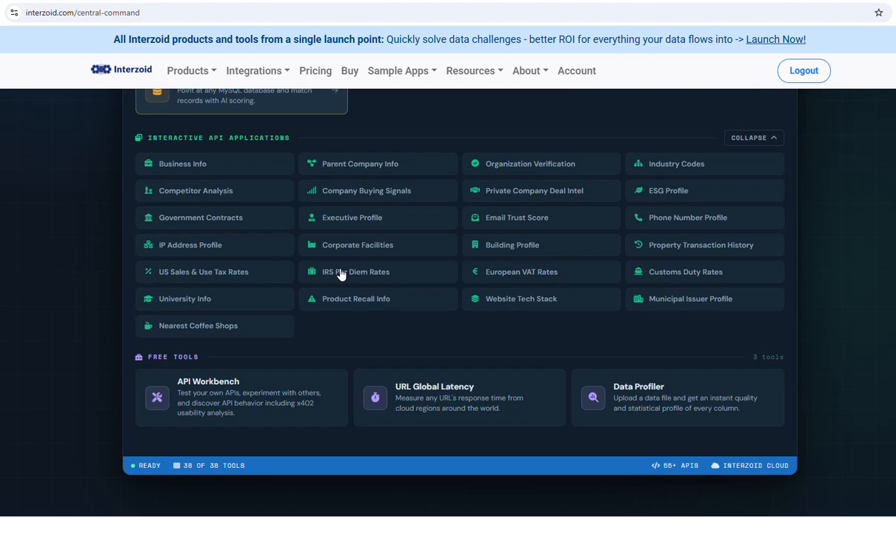
scroll(341, 275, up, 4)
scroll(341, 275, up, 2)
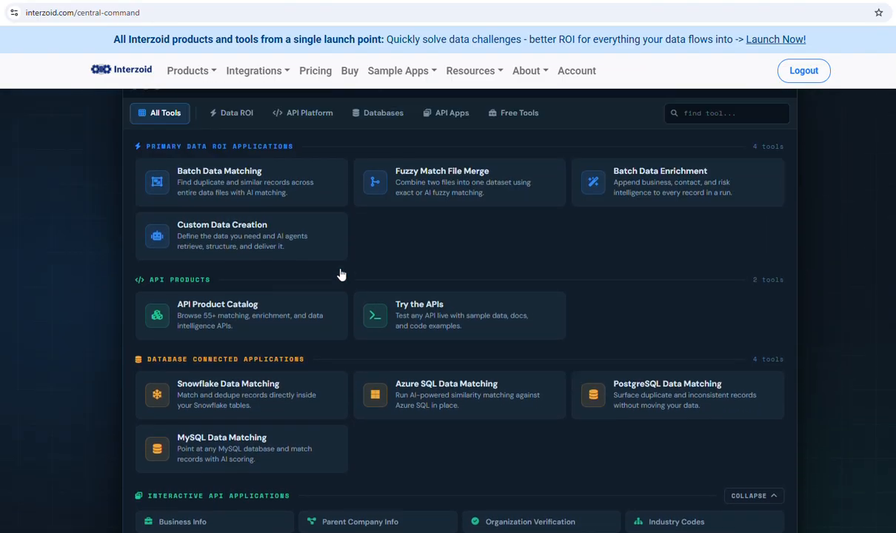